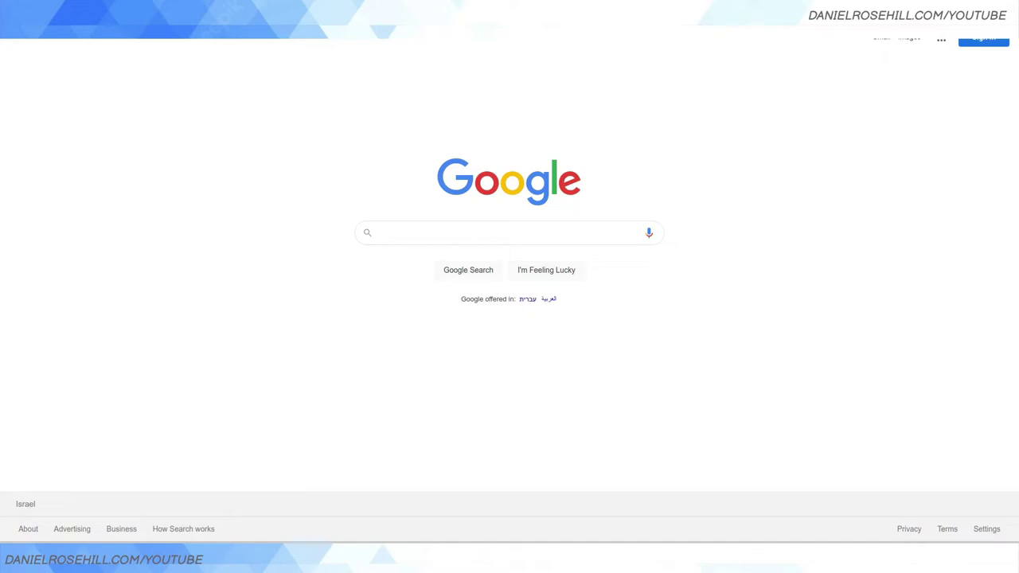
Step: Enter the Google query 'תשלום מס הכנסה', correcting the typos along the way
{"action": "left_click", "coordinate": [510, 232]}
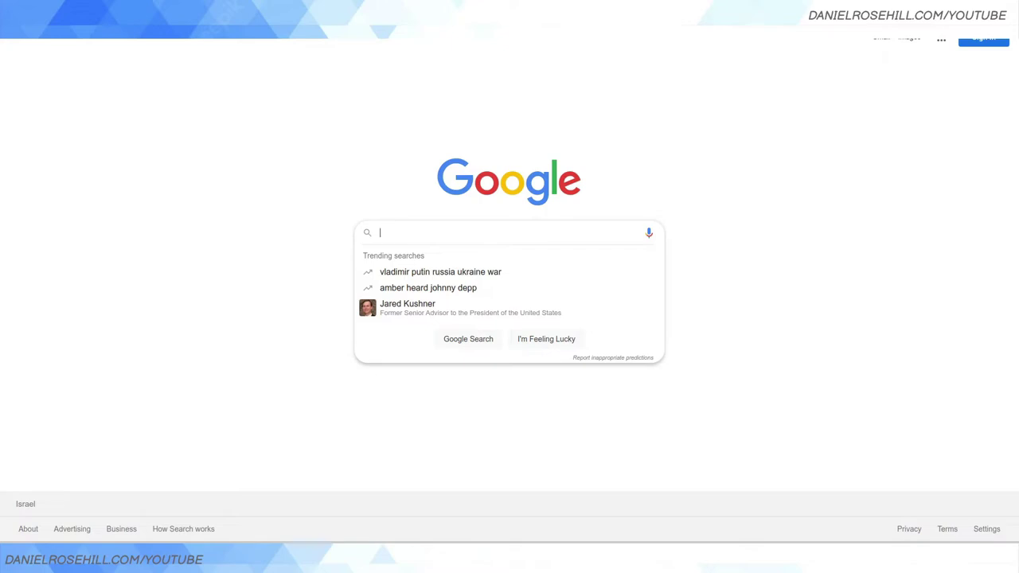
{"action": "type", "text": "תש"}
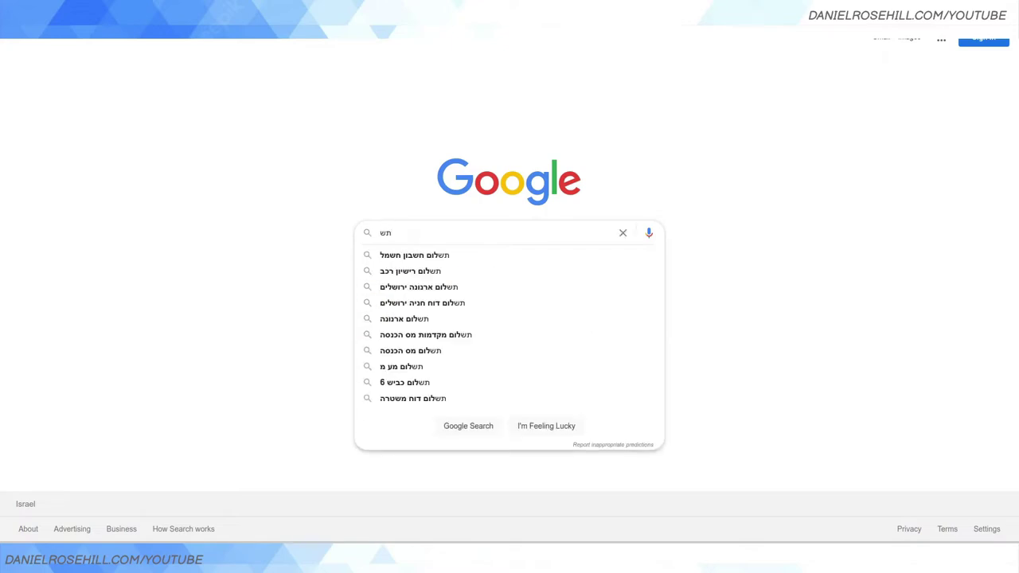
{"action": "key", "text": "BackSpace"}
{"action": "type", "text": "שלום"}
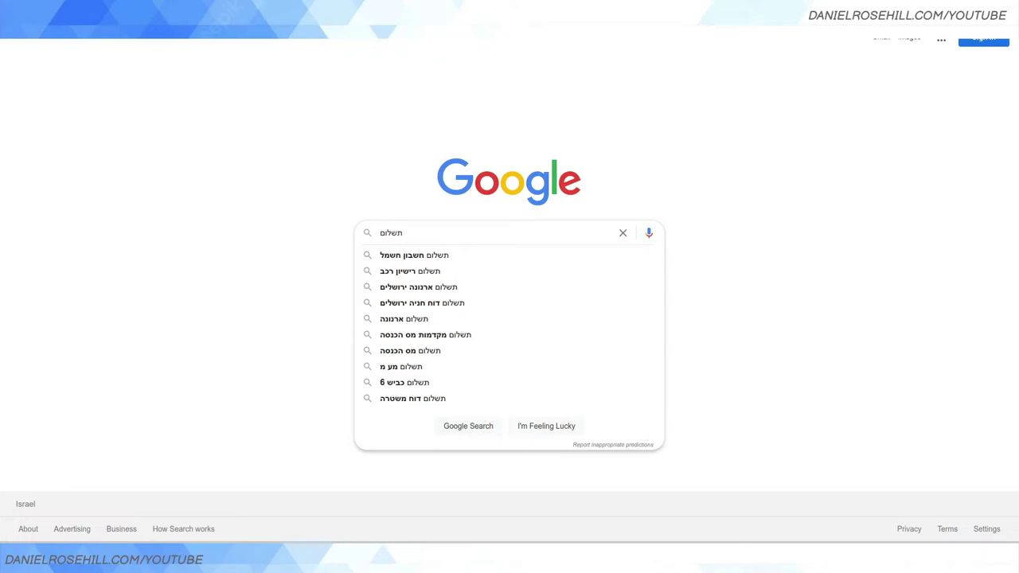
{"action": "type", "text": " מע"}
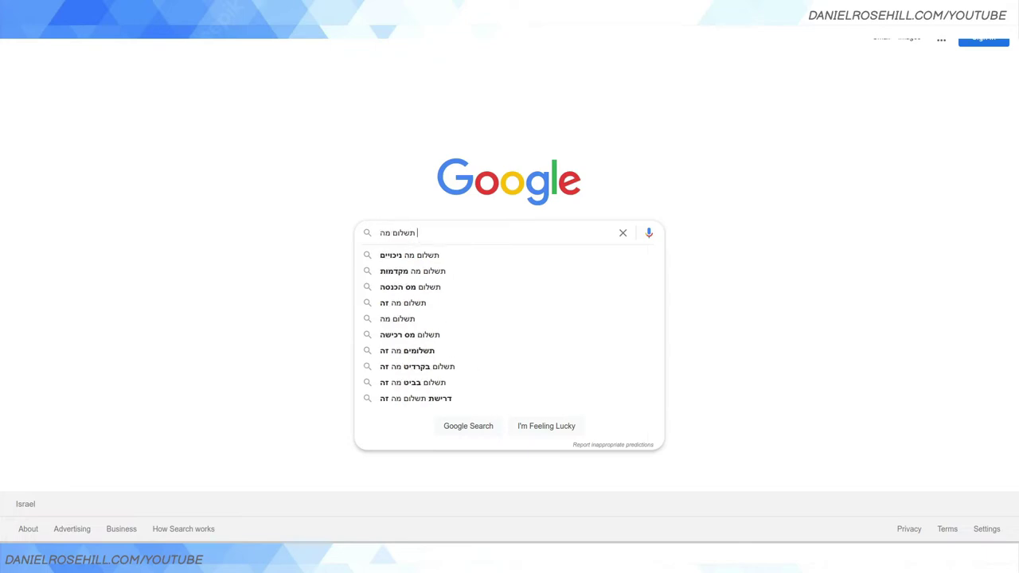
{"action": "type", "text": " מ"}
{"action": "key", "text": "BackSpace"}
{"action": "key", "text": "BackSpace"}
{"action": "key", "text": "BackSpace"}
{"action": "type", "text": "ס הכ"}
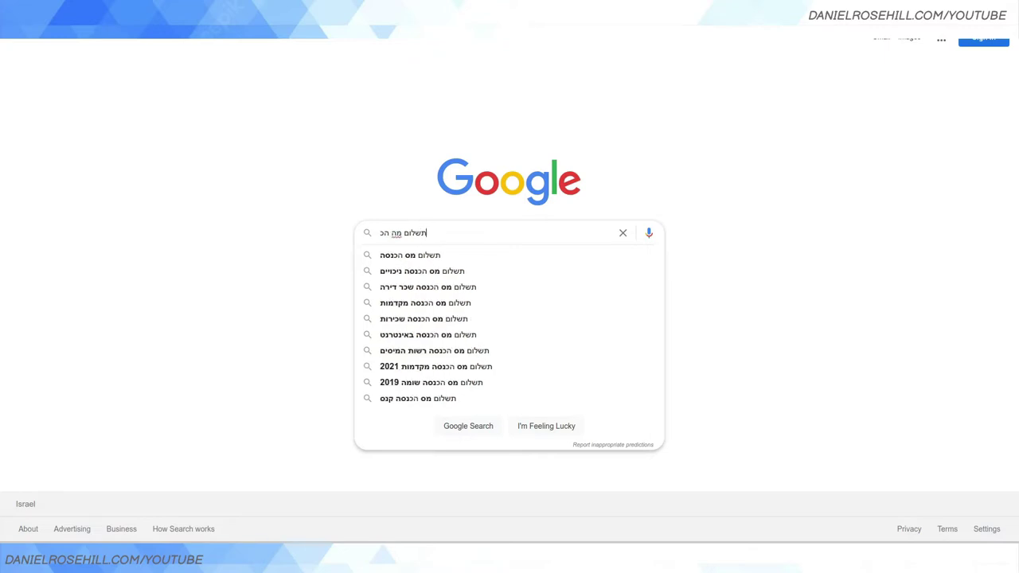
{"action": "type", "text": "נסה"}
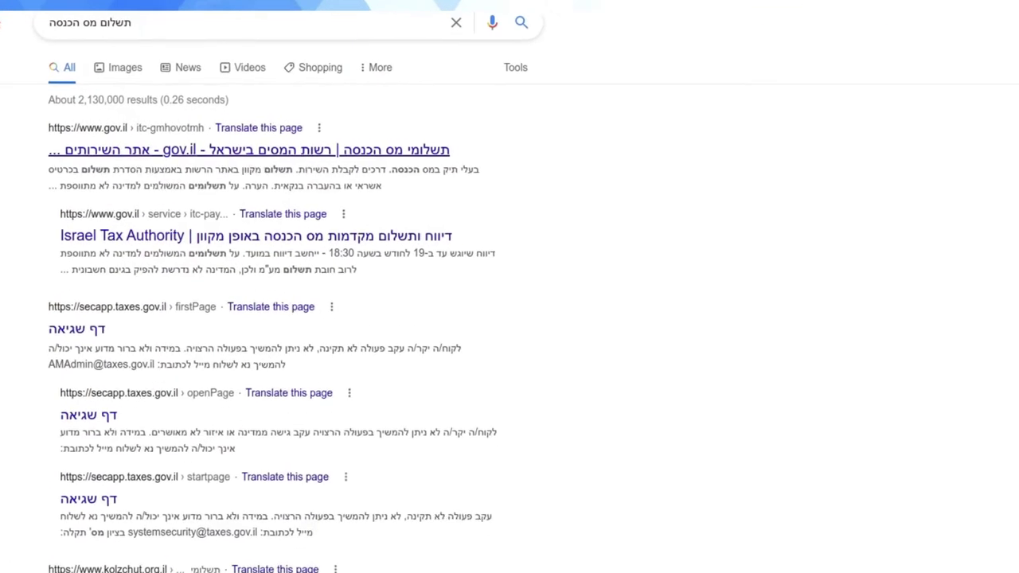
Step: Open the second result, the Israel Tax Authority prepayments page, in a new tab
{"action": "right_click", "coordinate": [414, 146]}
{"action": "left_click", "coordinate": [462, 159]}
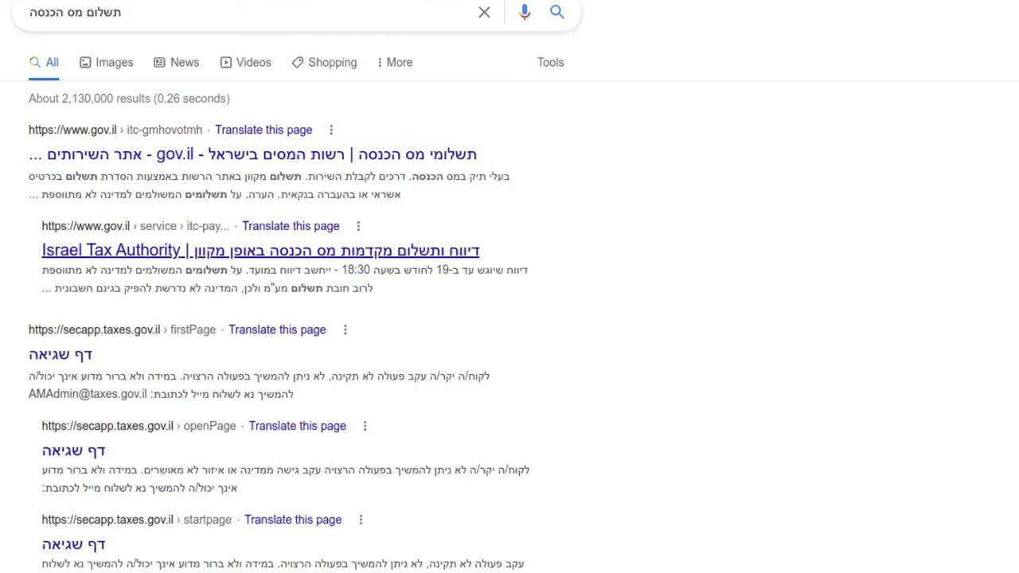
{"action": "right_click", "coordinate": [380, 247]}
{"action": "left_click", "coordinate": [390, 257]}
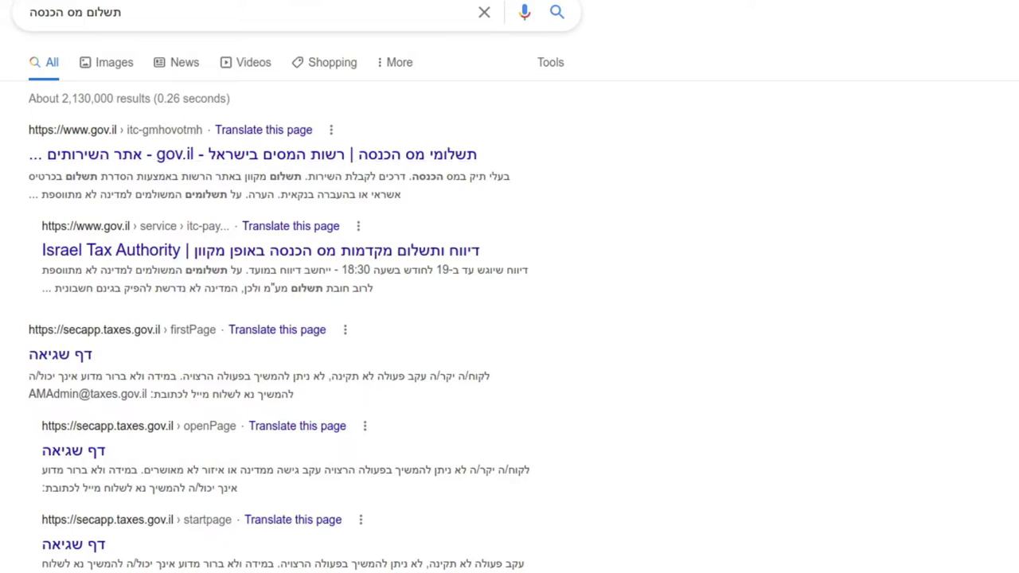
{"action": "left_click_drag", "start_coordinate": [476, 153], "coordinate": [358, 154]}
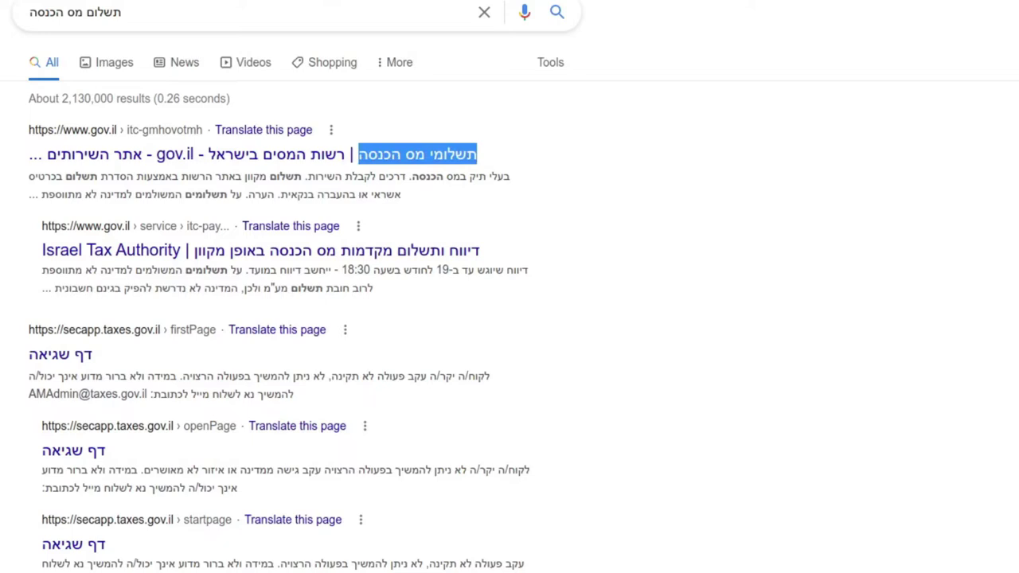
{"action": "mouse_move", "coordinate": [480, 250]}
{"action": "left_mouse_down"}
{"action": "mouse_move", "coordinate": [392, 250]}
{"action": "mouse_move", "coordinate": [239, 226]}
{"action": "mouse_move", "coordinate": [234, 249]}
{"action": "mouse_move", "coordinate": [327, 250]}
{"action": "mouse_move", "coordinate": [286, 270]}
{"action": "mouse_move", "coordinate": [234, 250]}
{"action": "mouse_move", "coordinate": [269, 250]}
{"action": "left_mouse_up"}
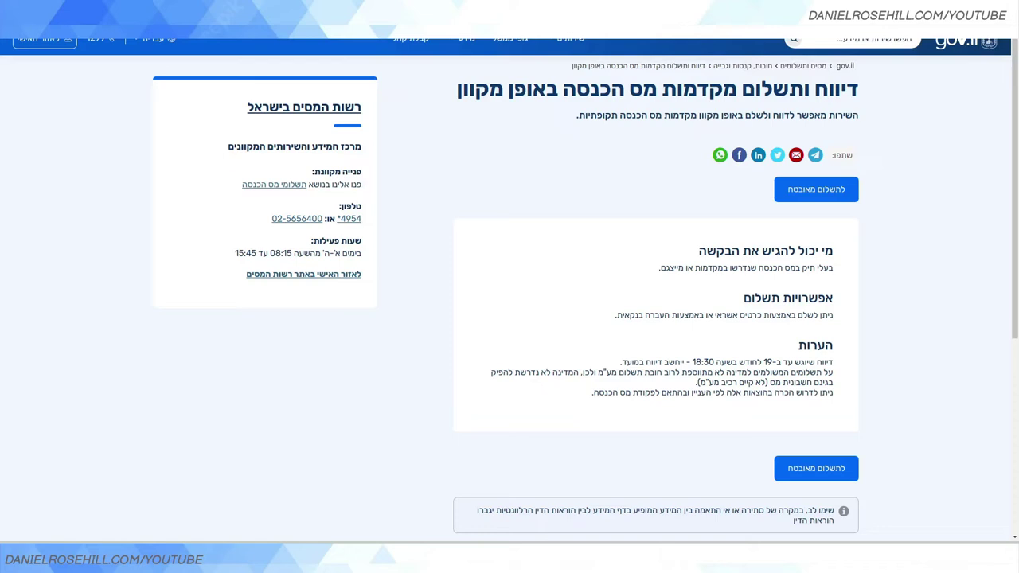
{"action": "left_click_drag", "start_coordinate": [858, 89], "coordinate": [559, 89]}
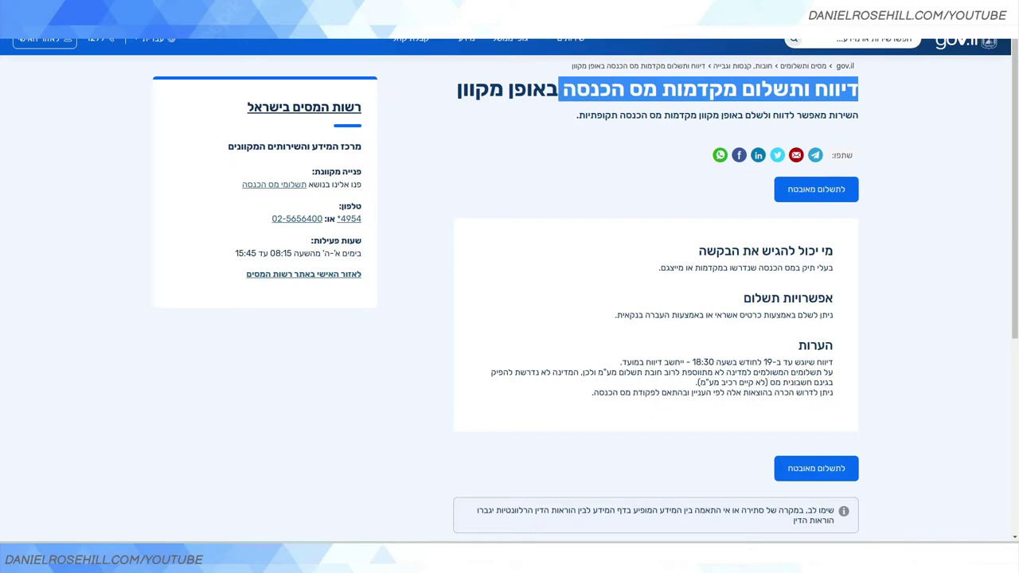
{"action": "left_click_drag", "start_coordinate": [660, 89], "coordinate": [738, 89]}
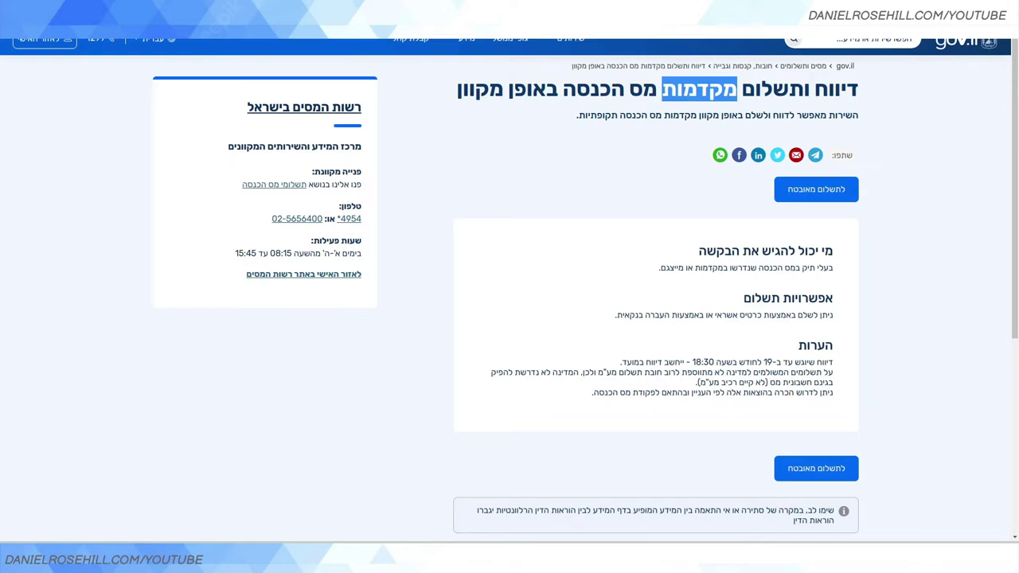
{"action": "left_click", "coordinate": [816, 189]}
Step: Highlight the הערות notes heading and the reporting-deadline note on the gov.il page
{"action": "left_click_drag", "start_coordinate": [833, 346], "coordinate": [798, 345]}
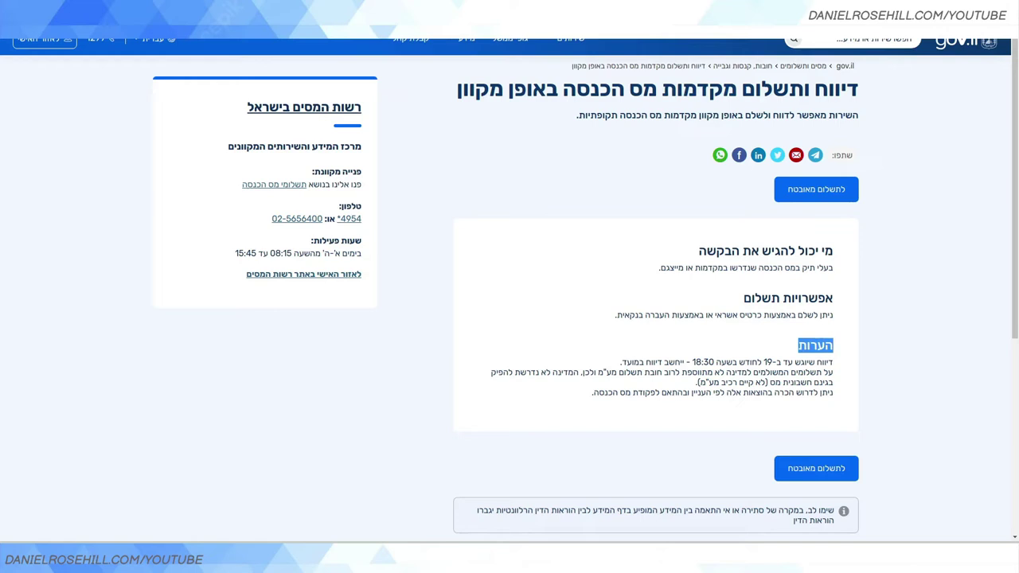
{"action": "mouse_move", "coordinate": [834, 362]}
{"action": "left_mouse_down"}
{"action": "mouse_move", "coordinate": [693, 373]}
{"action": "mouse_move", "coordinate": [691, 362]}
{"action": "mouse_move", "coordinate": [637, 372]}
{"action": "mouse_move", "coordinate": [620, 363]}
{"action": "left_mouse_up"}
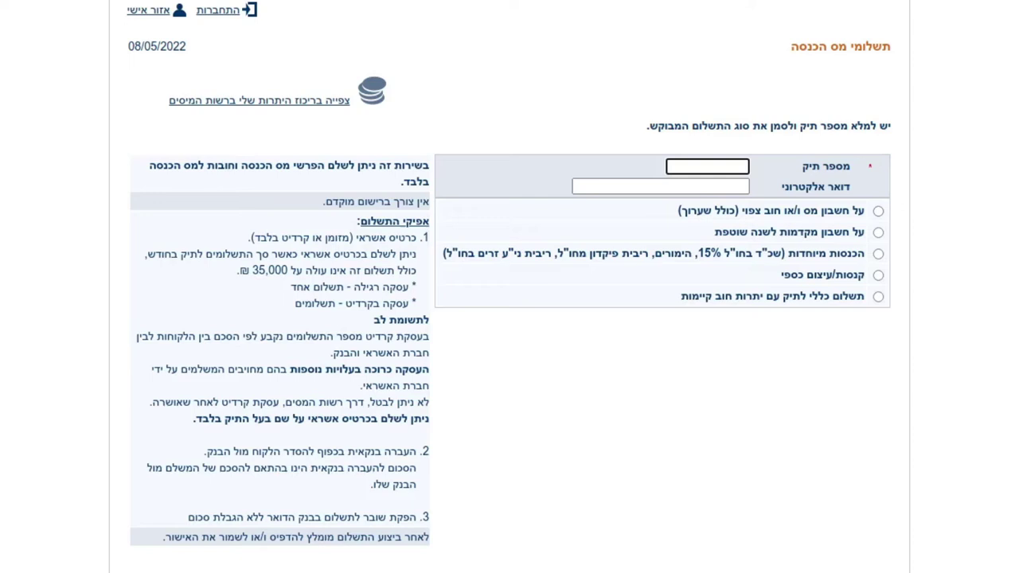
Step: Highlight the fines payment option, then dismiss the page's context menu
{"action": "left_click_drag", "start_coordinate": [783, 274], "coordinate": [864, 275]}
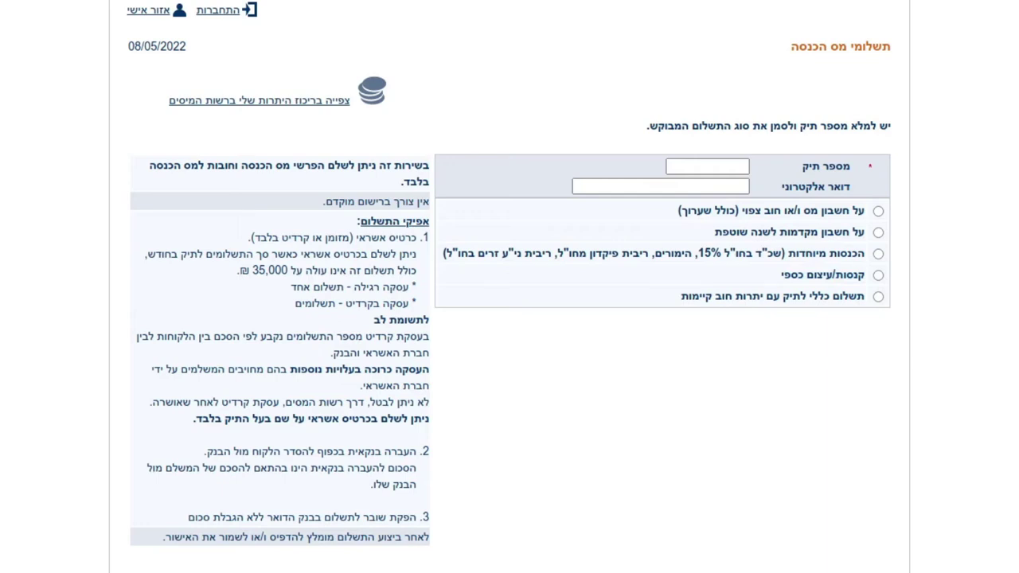
{"action": "right_click", "coordinate": [599, 54]}
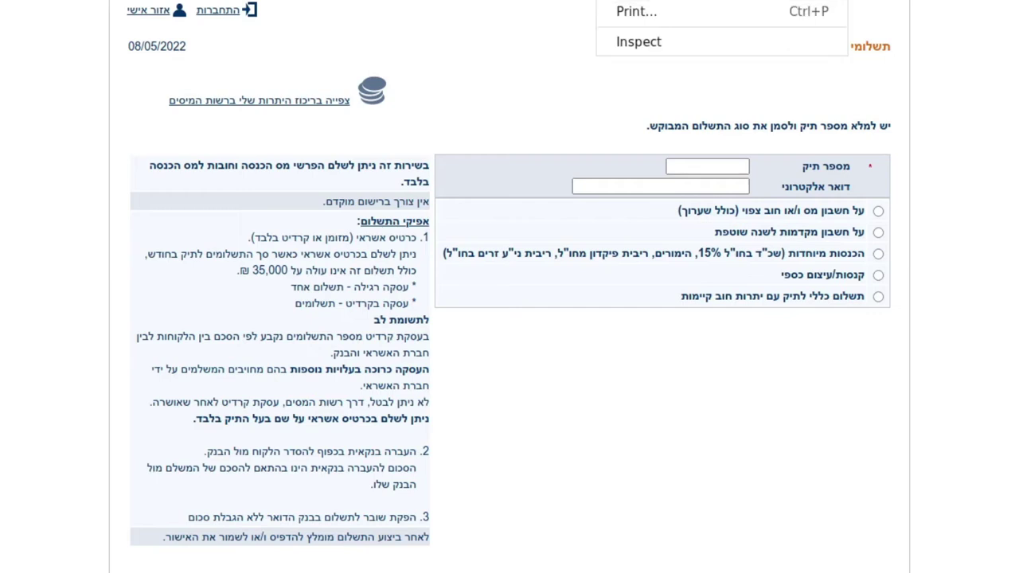
{"action": "key", "text": "Escape"}
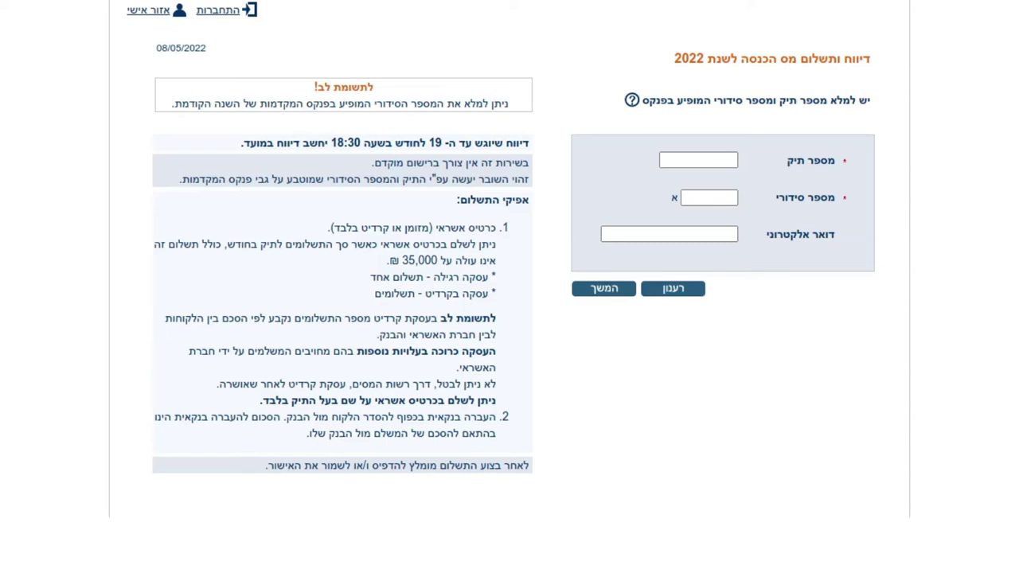
Step: Review the 2022 form's heading, file number, serial number, email labels and deadline line
{"action": "left_click_drag", "start_coordinate": [871, 58], "coordinate": [674, 58]}
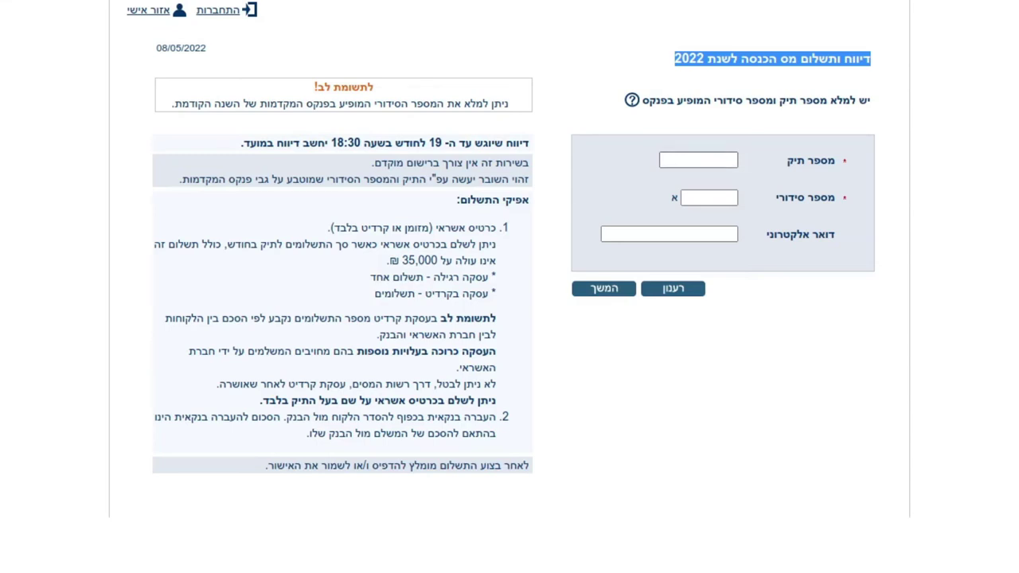
{"action": "key", "text": "Tab"}
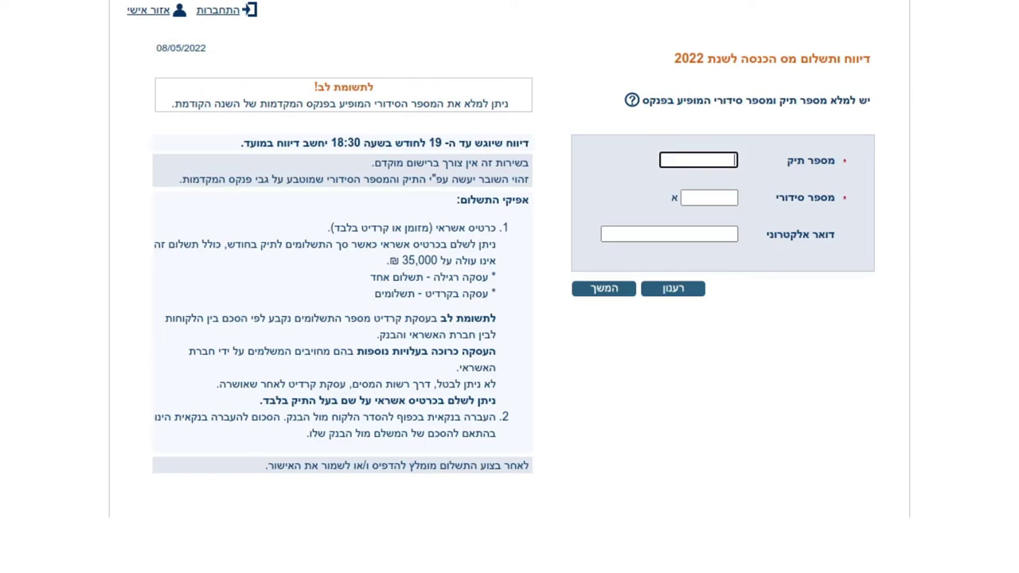
{"action": "left_click_drag", "start_coordinate": [836, 160], "coordinate": [786, 160]}
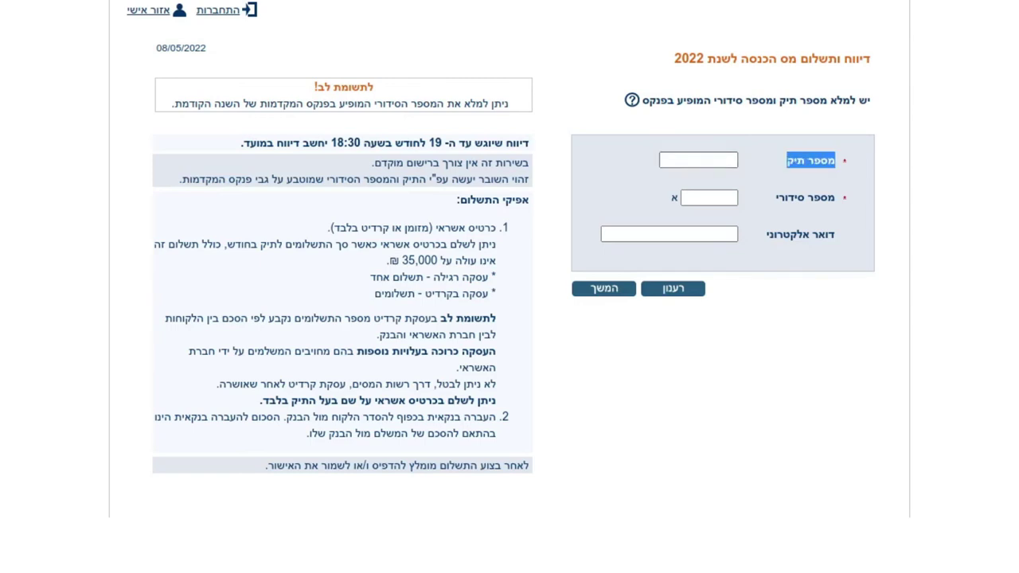
{"action": "left_click_drag", "start_coordinate": [835, 197], "coordinate": [776, 198]}
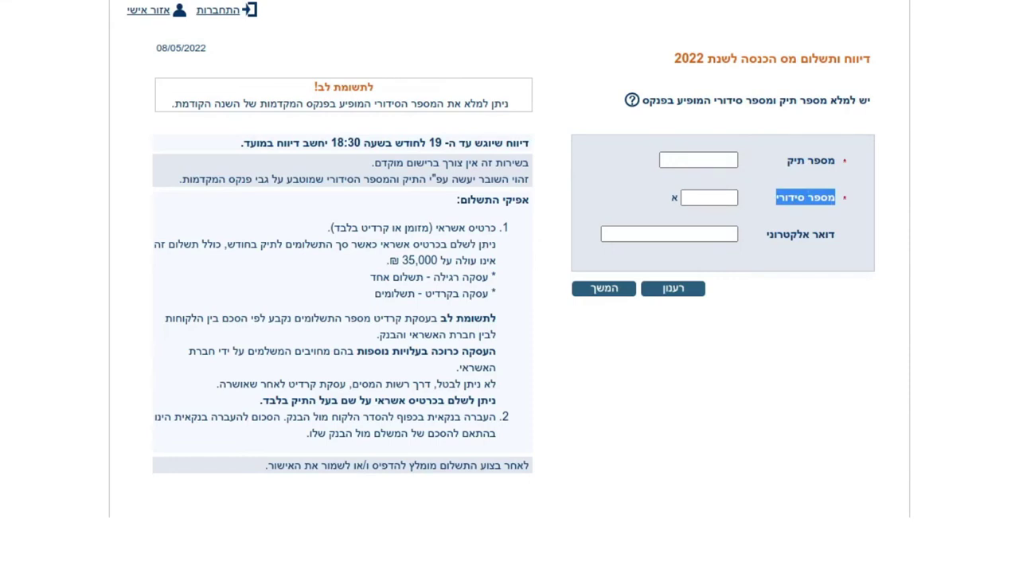
{"action": "left_click_drag", "start_coordinate": [834, 234], "coordinate": [766, 234]}
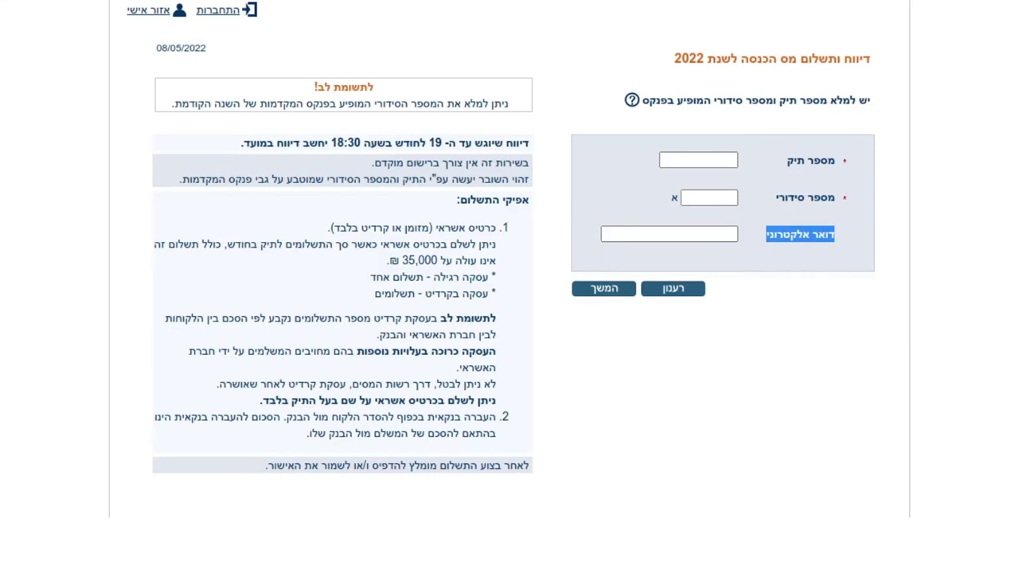
{"action": "left_click", "coordinate": [511, 143]}
{"action": "left_click_drag", "start_coordinate": [527, 142], "coordinate": [250, 142]}
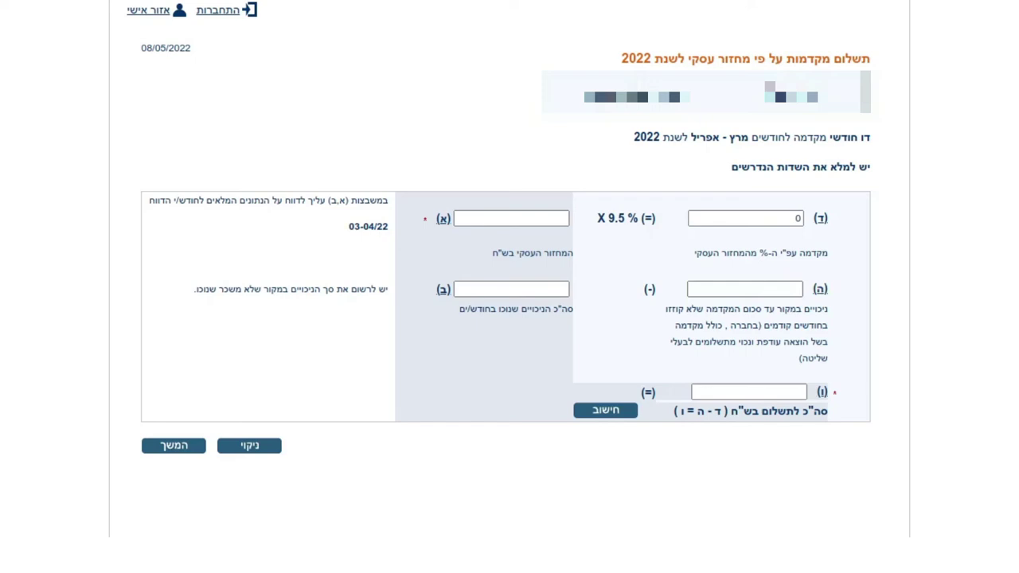
Step: Enter 20000 turnover in field (א), calculate the 1900 prepayment at 9.5%, and submit
{"action": "left_click_drag", "start_coordinate": [607, 218], "coordinate": [625, 218]}
{"action": "key", "text": "Tab"}
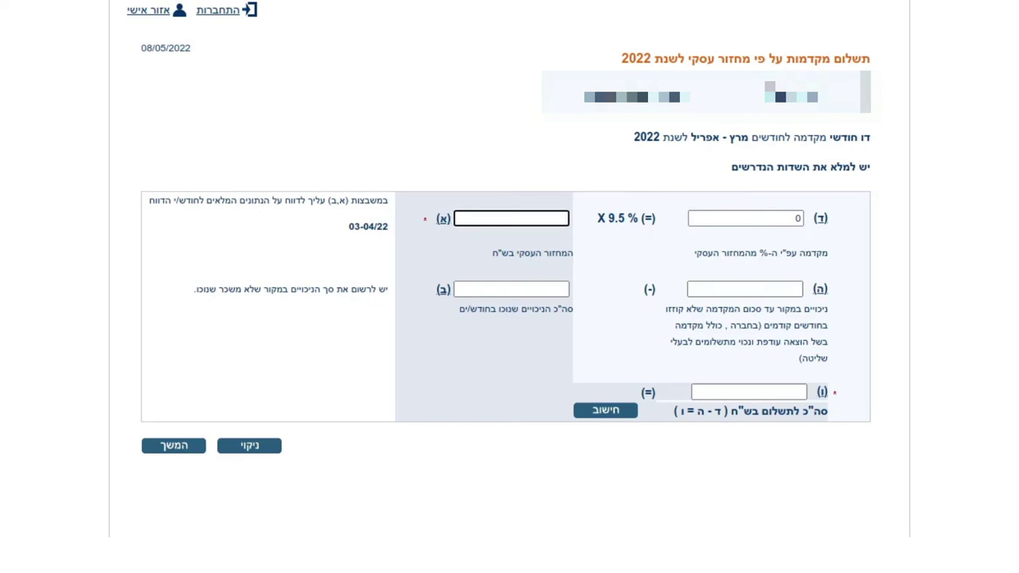
{"action": "type", "text": "20000"}
{"action": "left_click", "coordinate": [605, 410]}
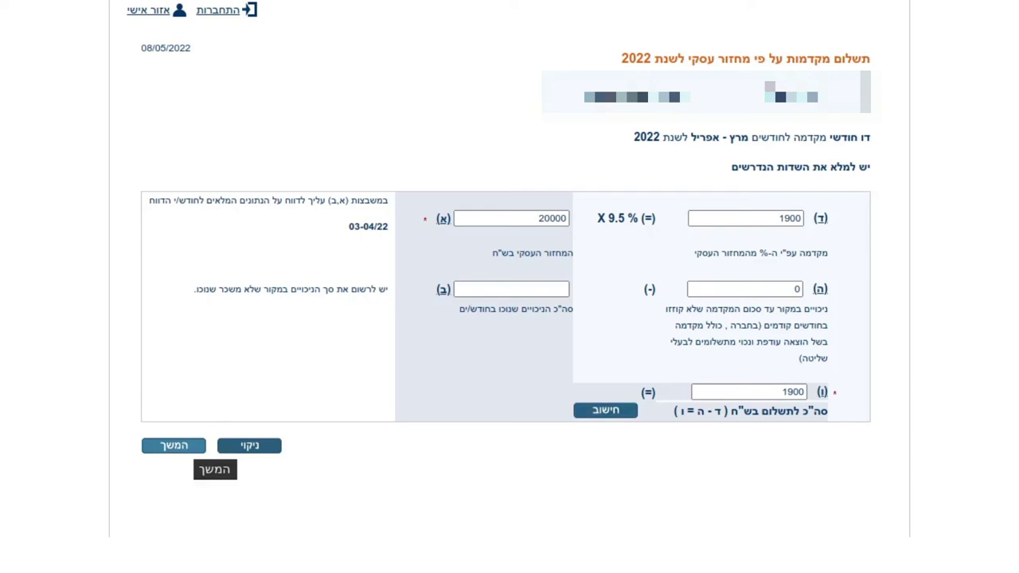
{"action": "left_click", "coordinate": [174, 445]}
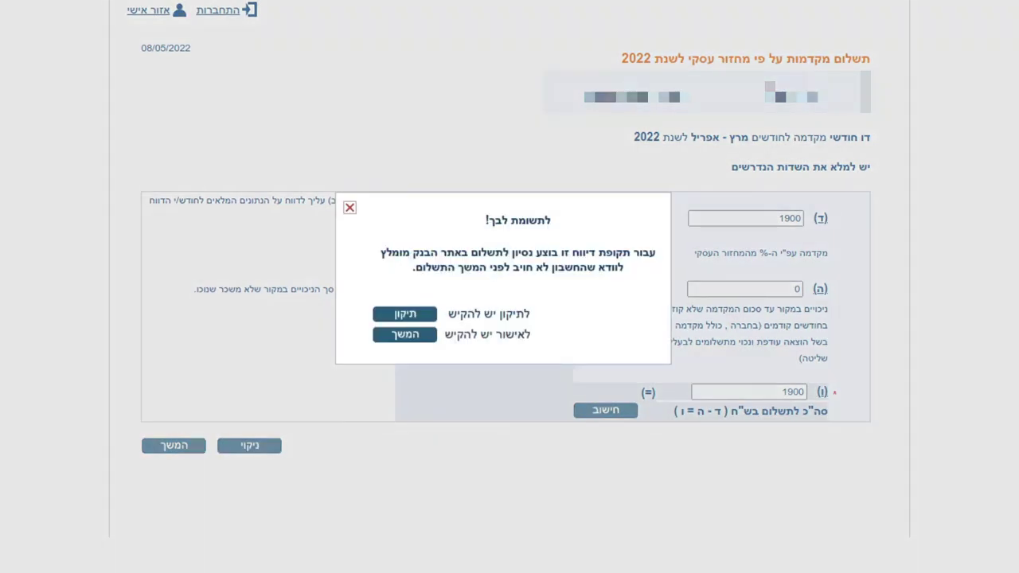
Step: Close the 'לתשומת לבך!' prior-payment warning dialog
{"action": "key", "text": "Escape"}
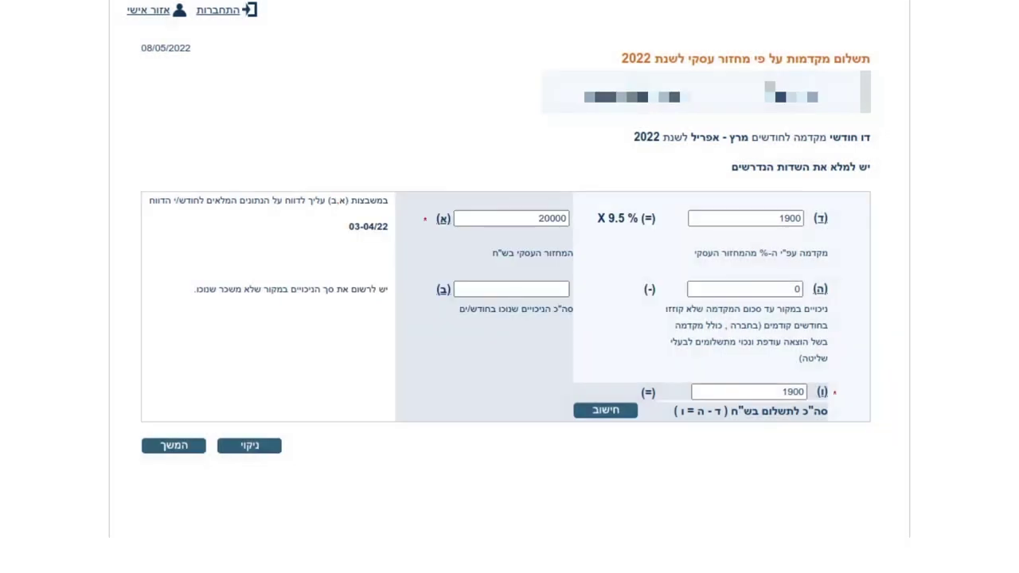